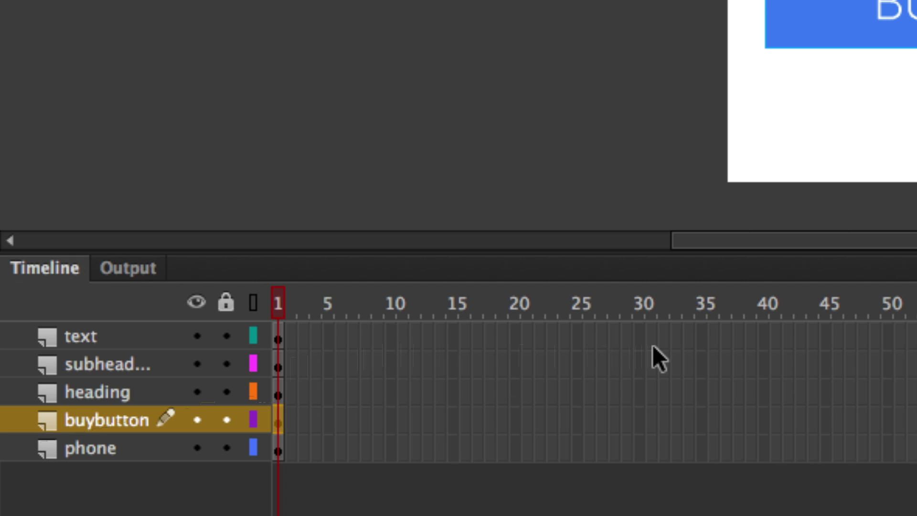
Step: Select frame 24 on the phone layer as the end point of the animation
key(ctrl)
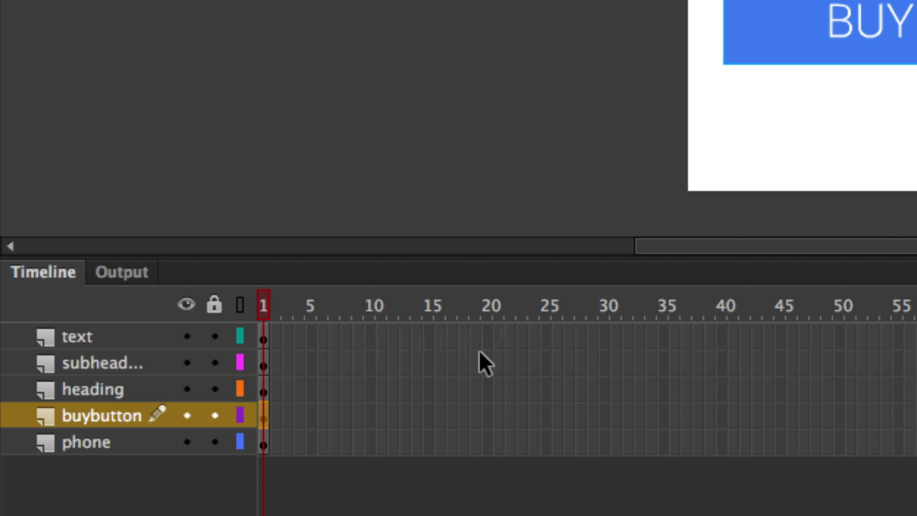
click(85, 443)
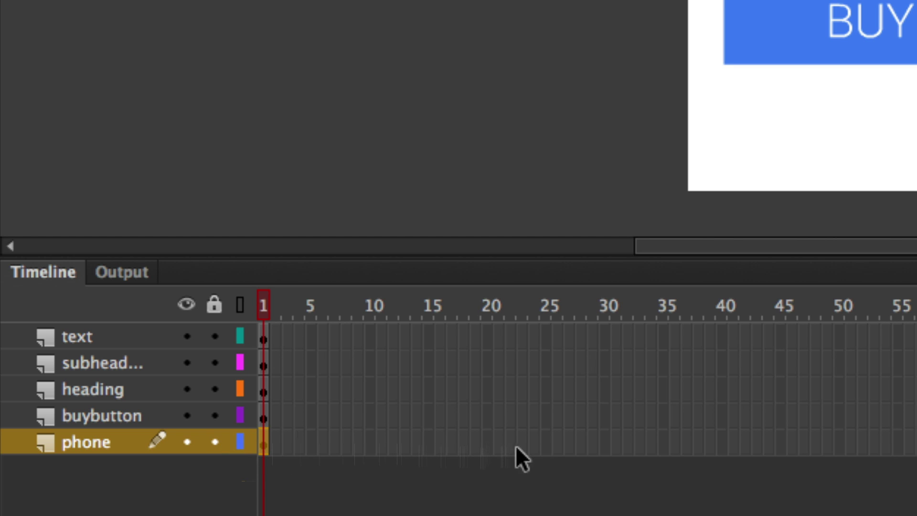
click(534, 443)
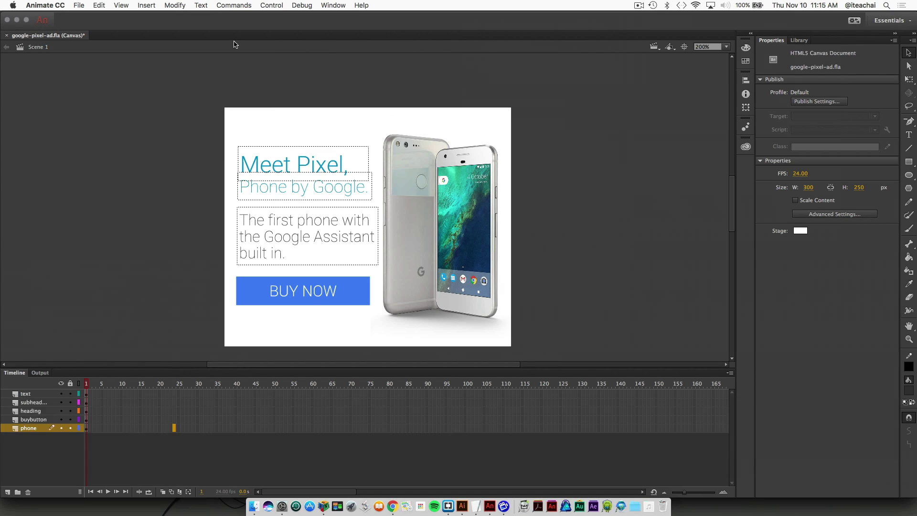
click(142, 6)
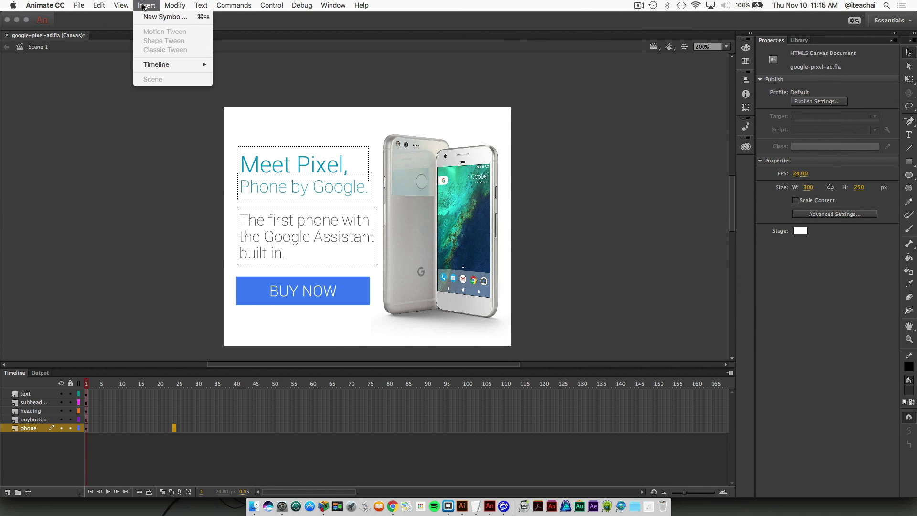
Step: Insert a keyframe at frame 24 of the phone layer via Insert > Timeline > Keyframe
mouse_move(149, 66)
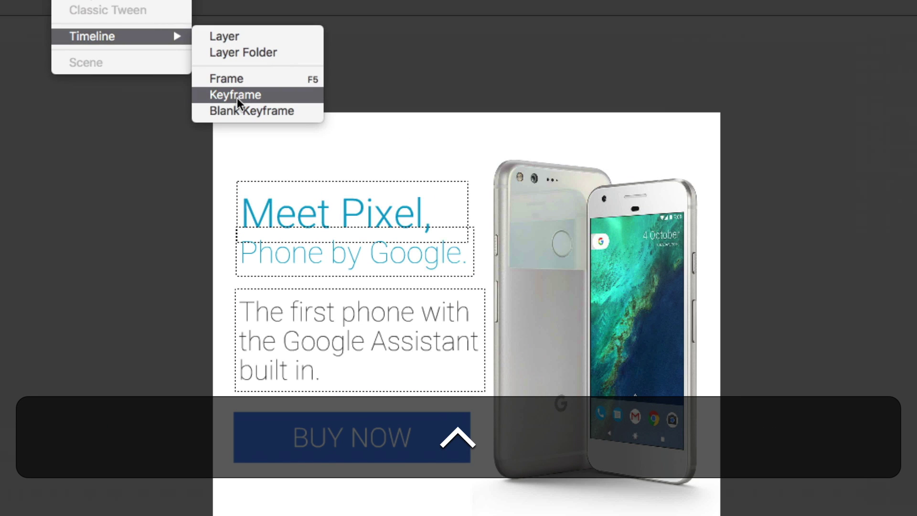
click(237, 98)
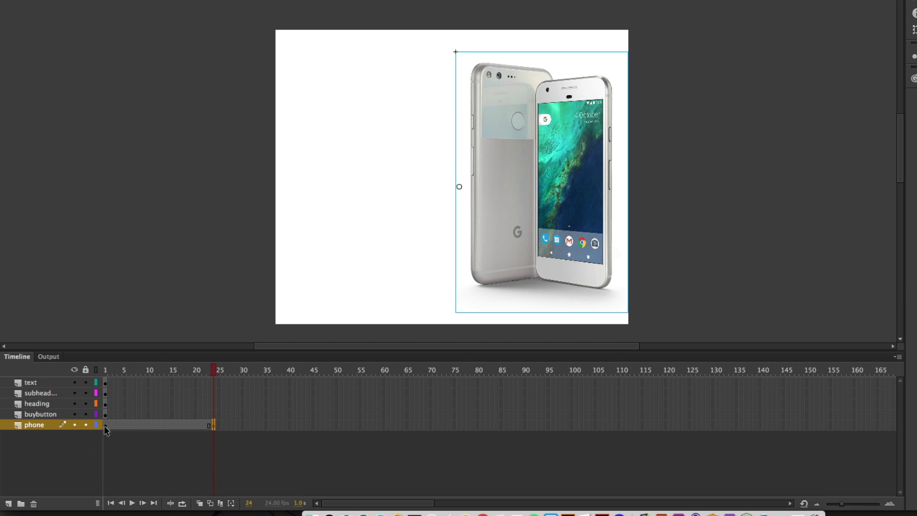
Step: At frame 1, drag the phone off the stage's right edge to X 300.40
click(105, 425)
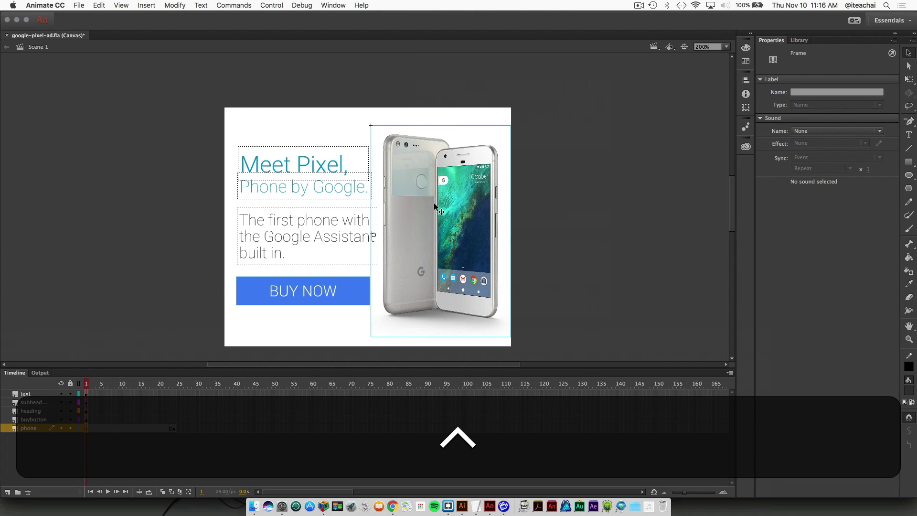
drag(435, 207, 572, 207)
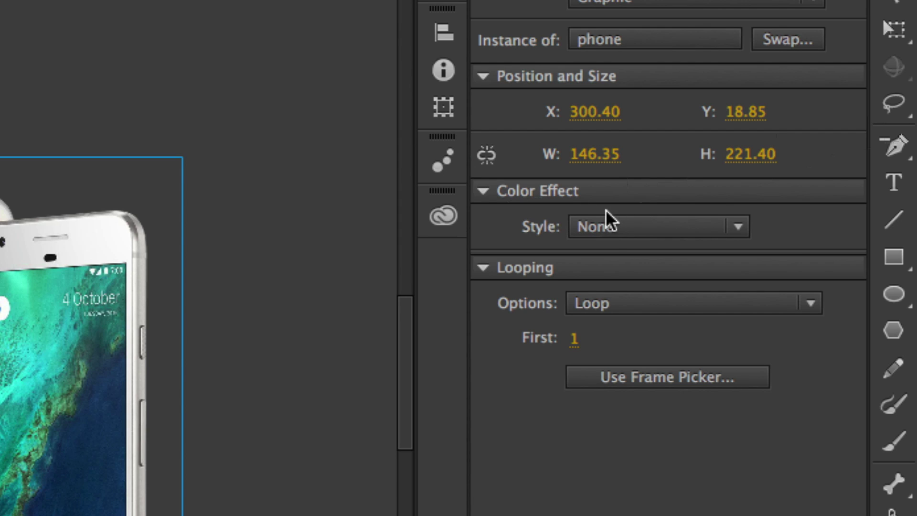
Step: Give frame 1's phone an Alpha color effect of 0%, making it invisible
click(737, 230)
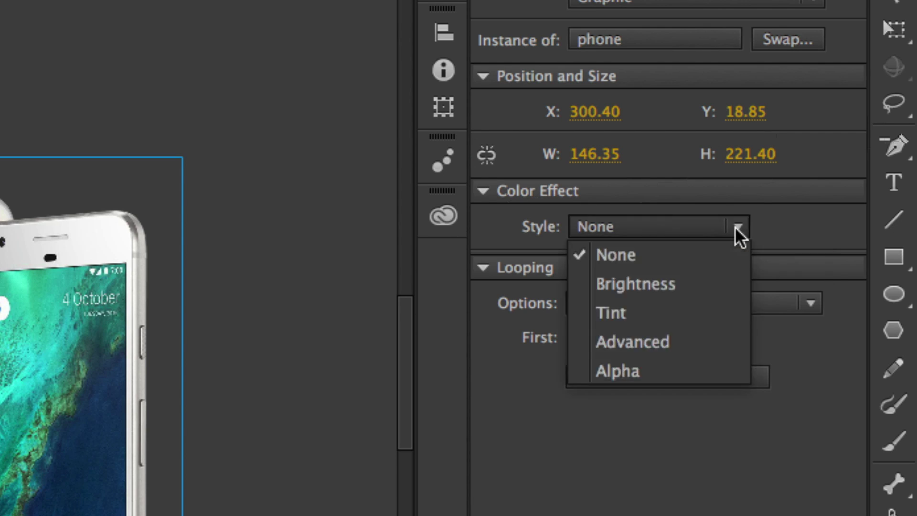
click(646, 377)
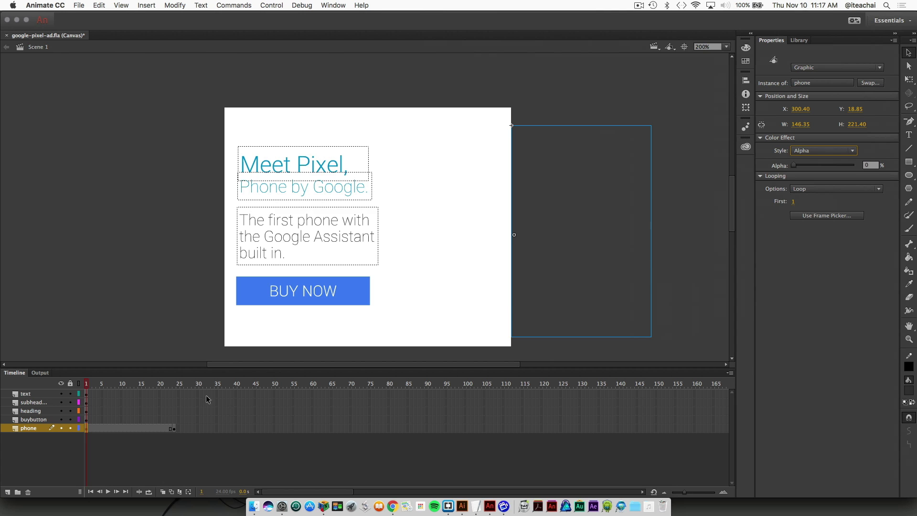
drag(208, 386, 176, 386)
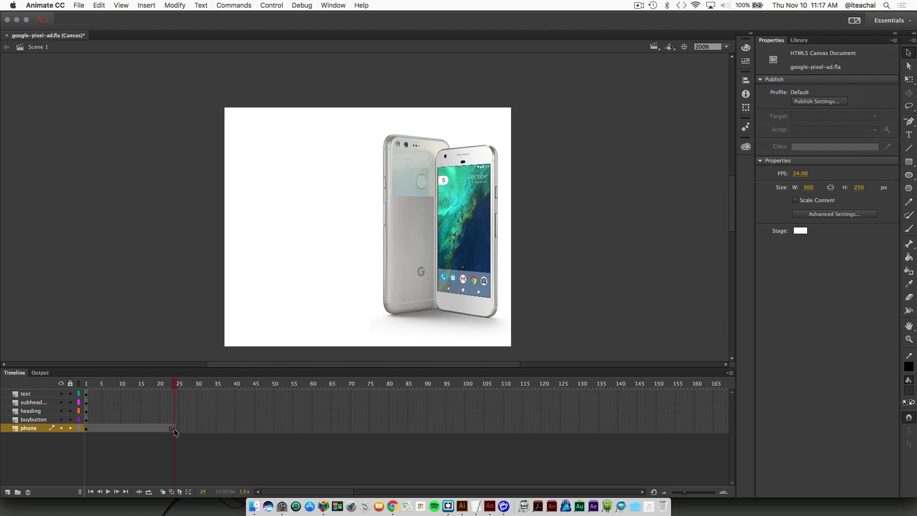
Step: At frame 24, set the phone's Alpha color effect to 100% and compare frames 1 and 24
click(436, 231)
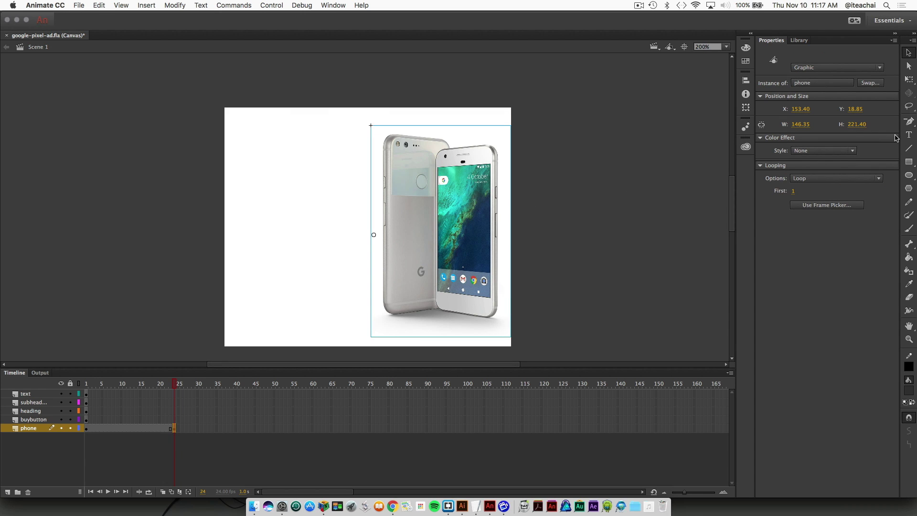
key(ctrl)
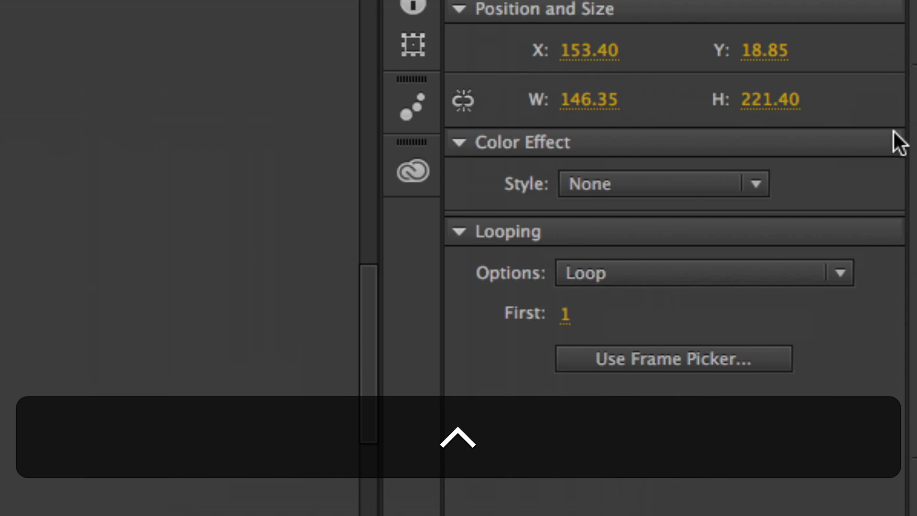
click(703, 182)
click(640, 353)
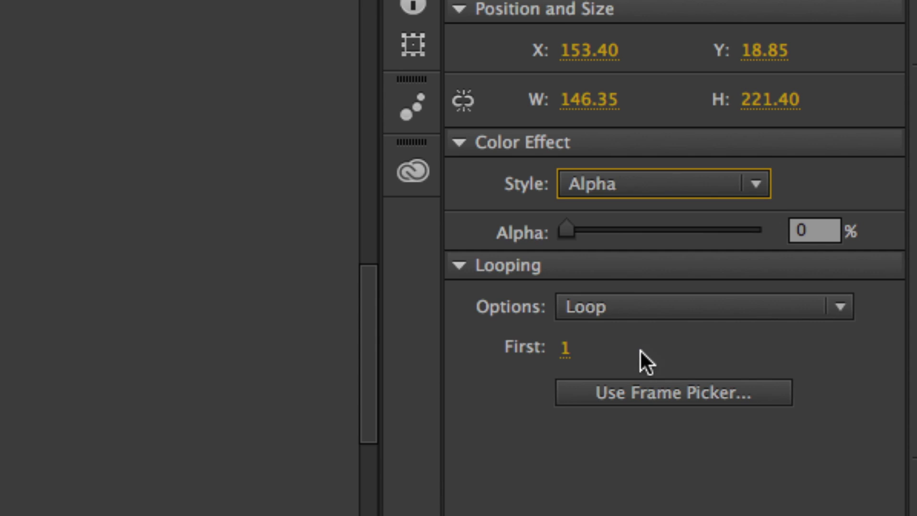
drag(568, 232, 767, 231)
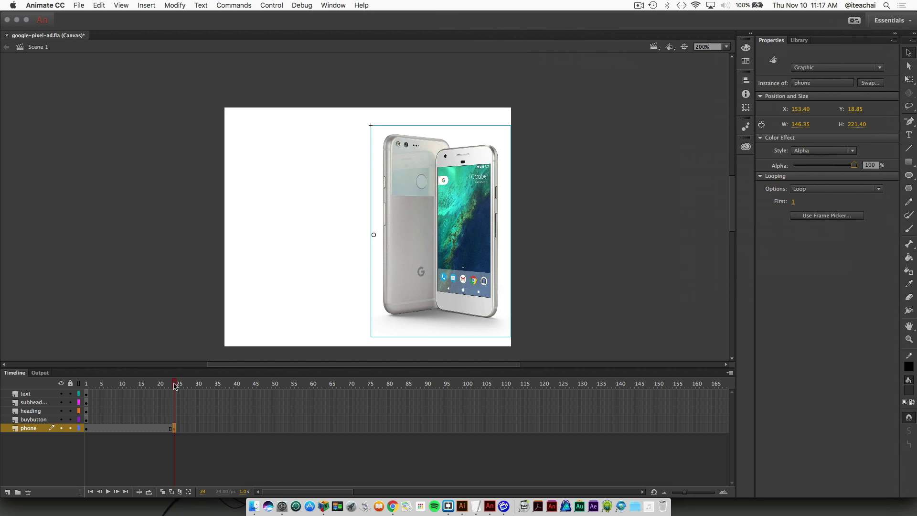
mouse_move(174, 384)
mouse_down()
mouse_move(84, 389)
mouse_move(173, 387)
mouse_up()
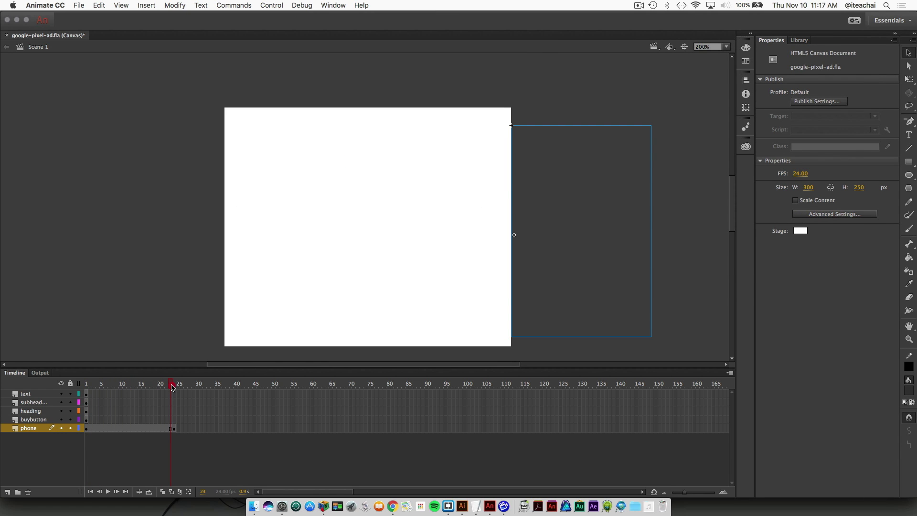
drag(173, 388, 174, 387)
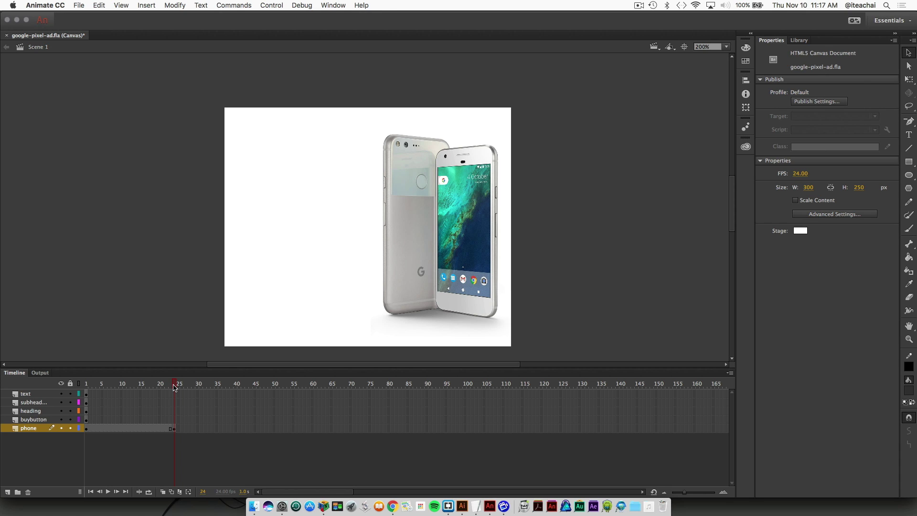
Step: Select a middle frame of the phone layer and insert a classic tween
click(174, 384)
click(129, 426)
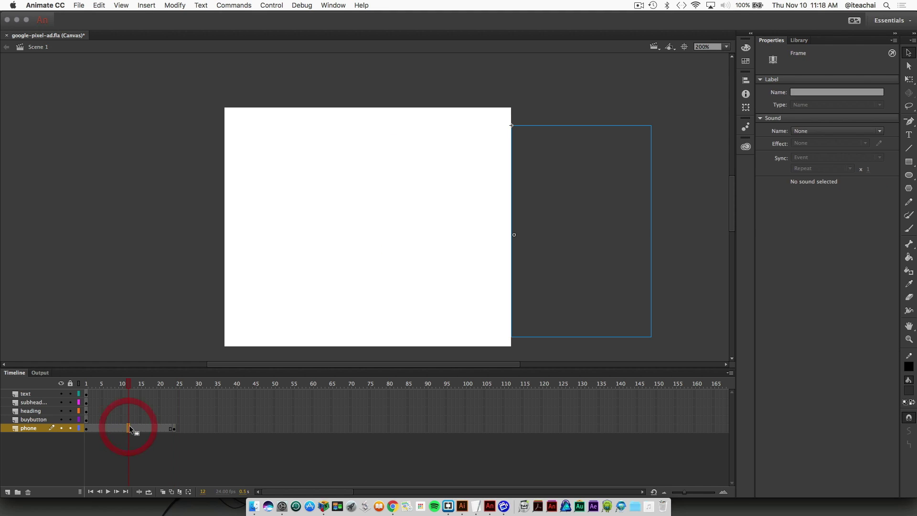
key(ctrl)
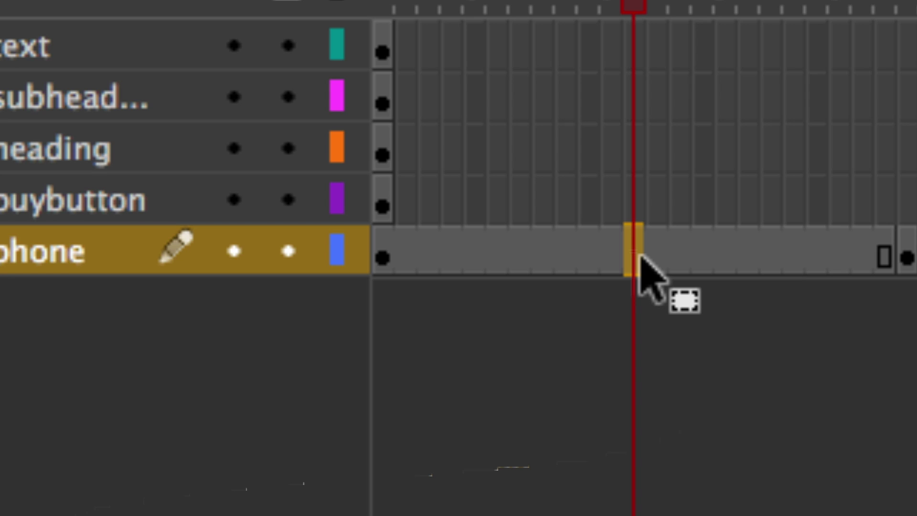
key(ctrl)
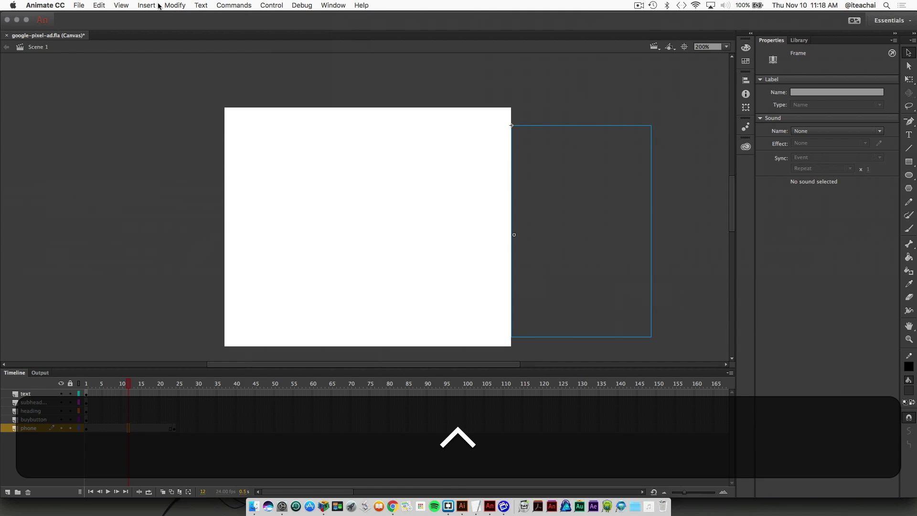
click(146, 6)
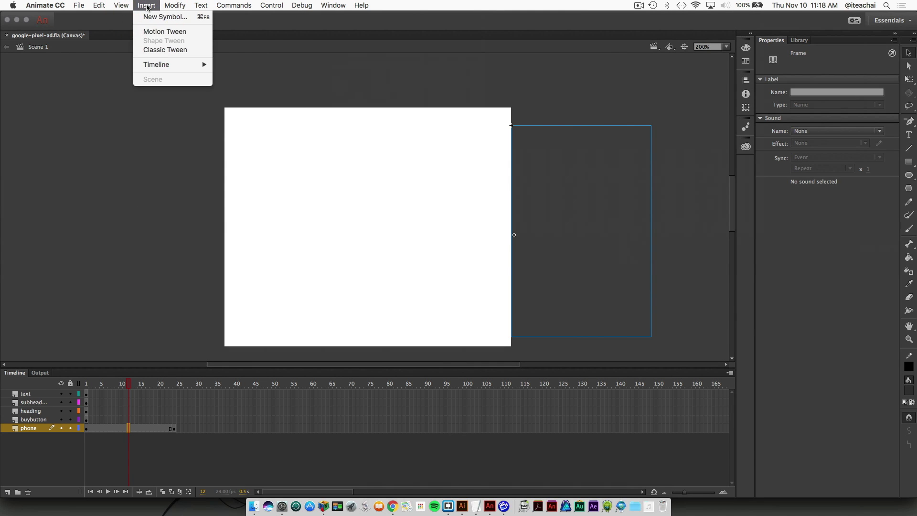
key(ctrl)
click(181, 50)
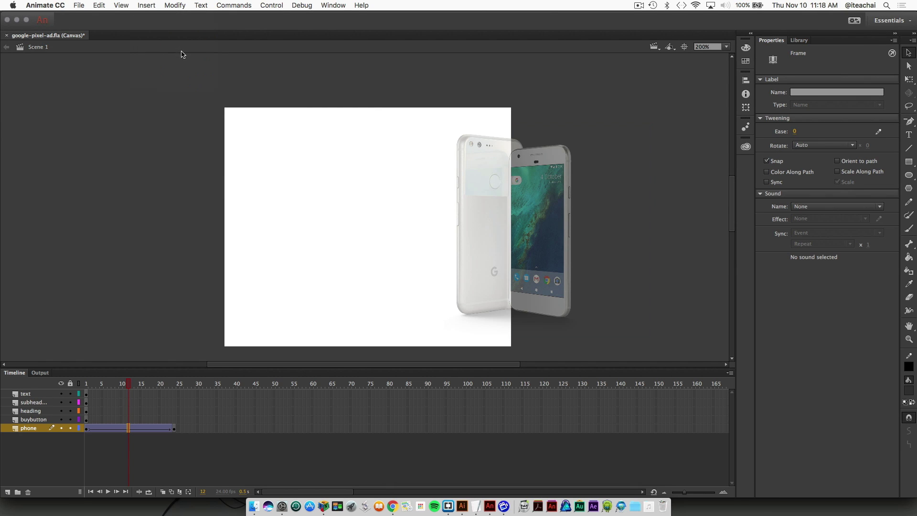
Step: Scrub the playhead through the tween to check the phone sliding in and fading
click(130, 386)
drag(130, 386, 178, 393)
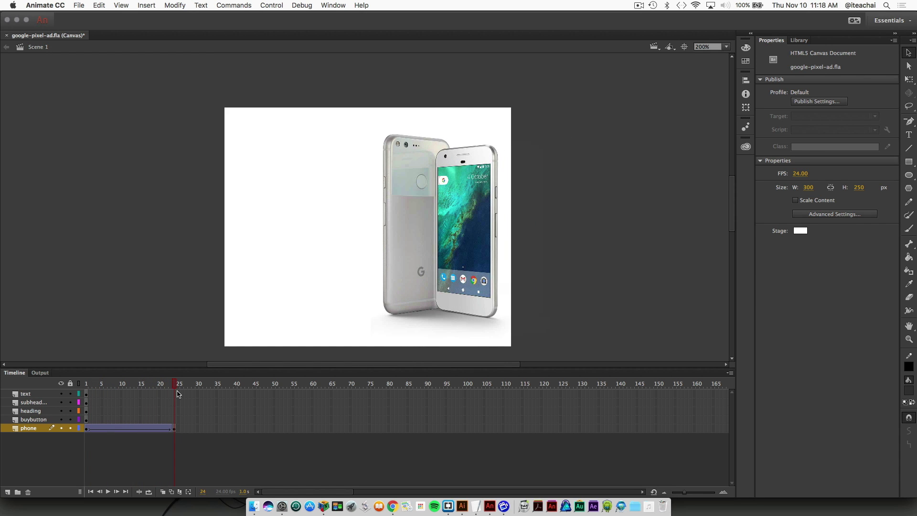
click(132, 385)
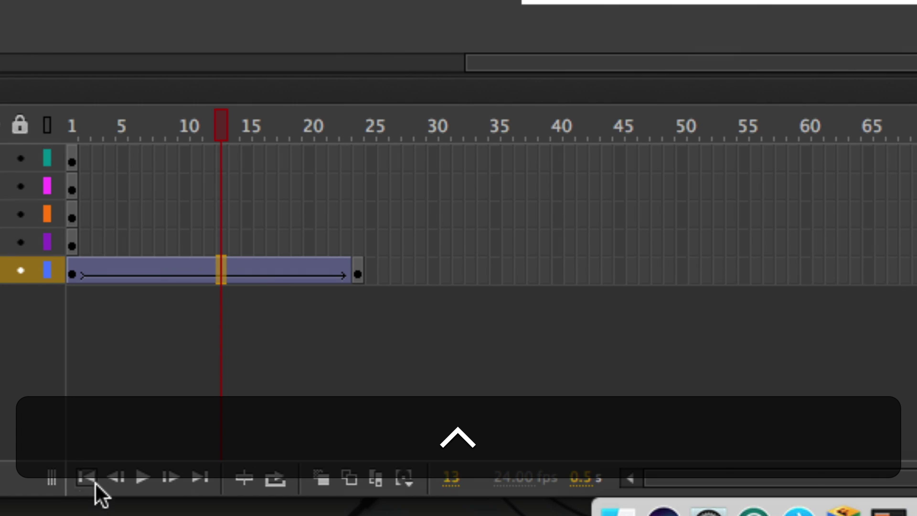
click(87, 479)
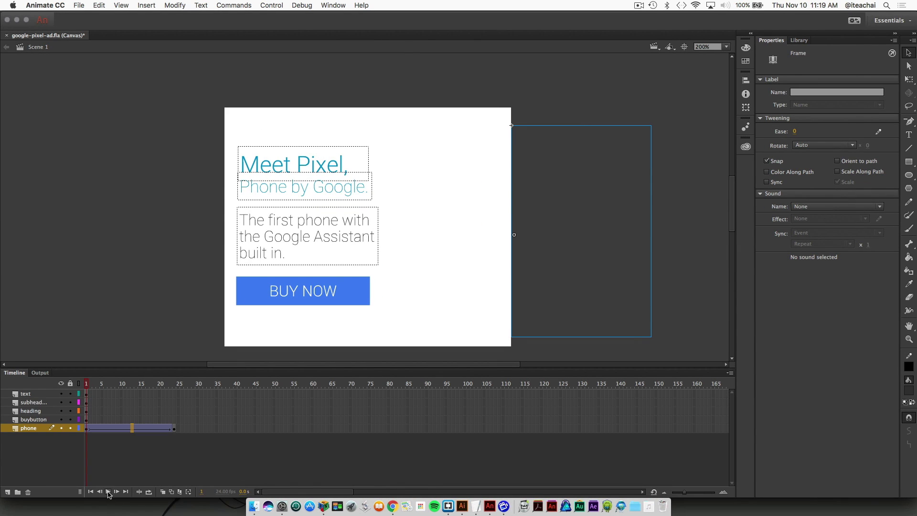
click(108, 492)
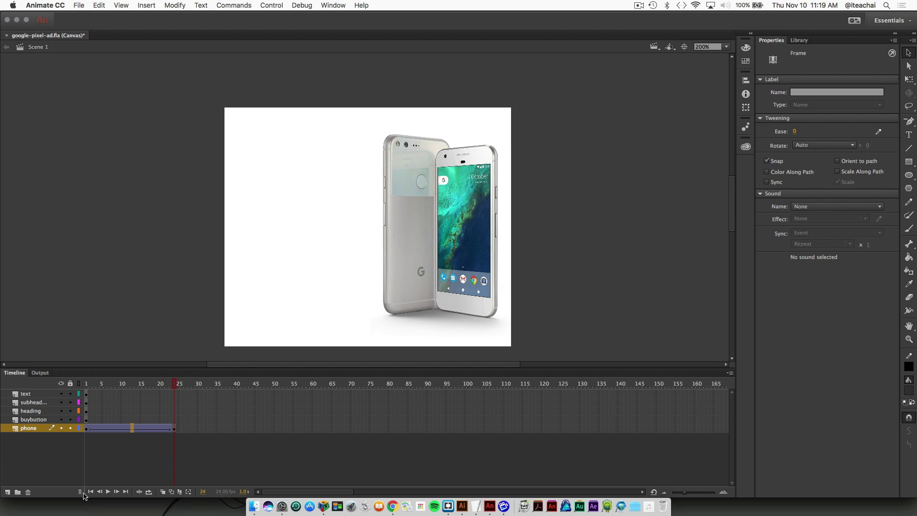
click(91, 492)
click(107, 492)
click(90, 491)
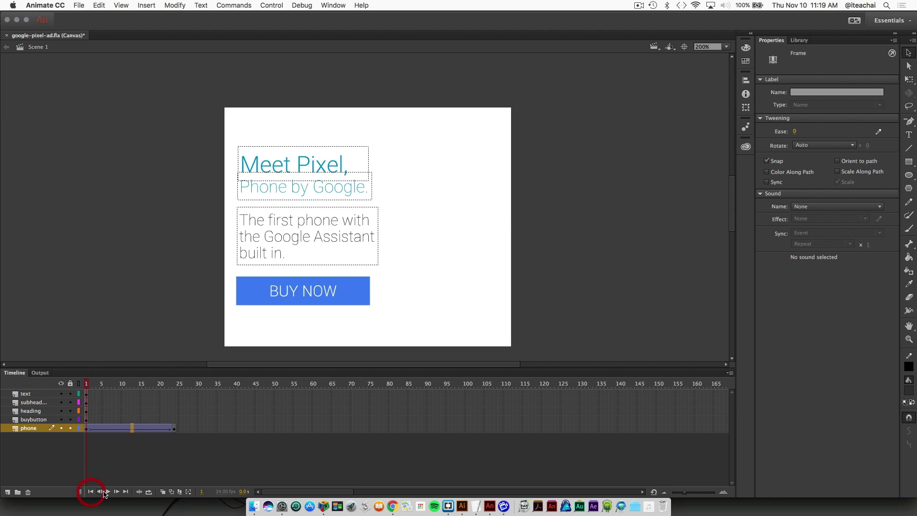
click(108, 493)
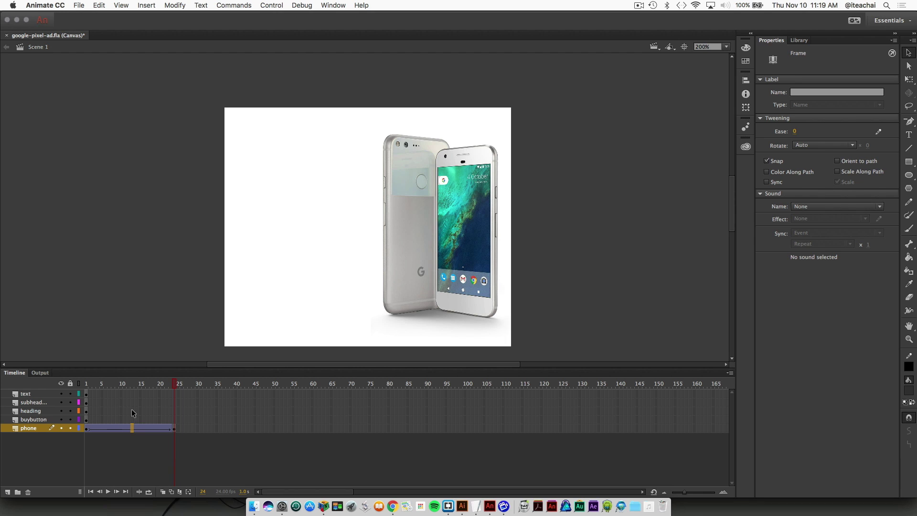
click(131, 429)
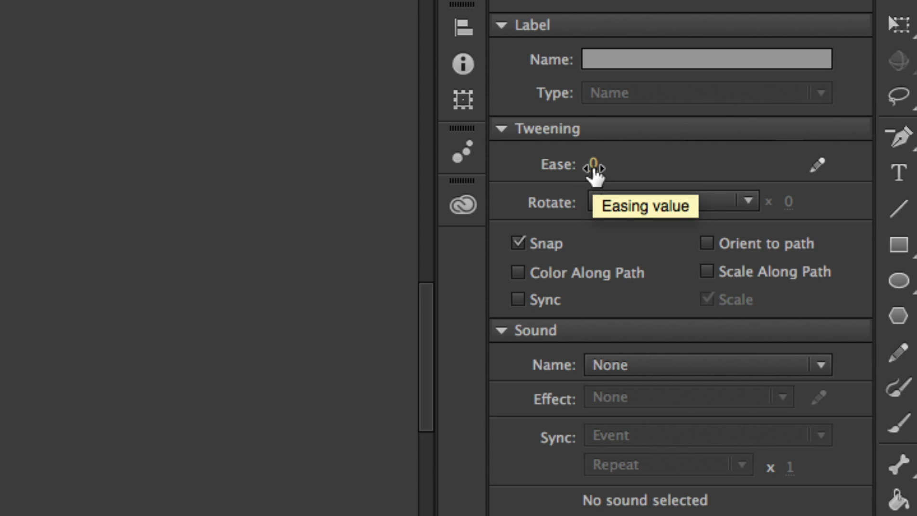
Step: Set the tween's Ease to 100 out, then rewind and play the animation
drag(594, 170, 755, 172)
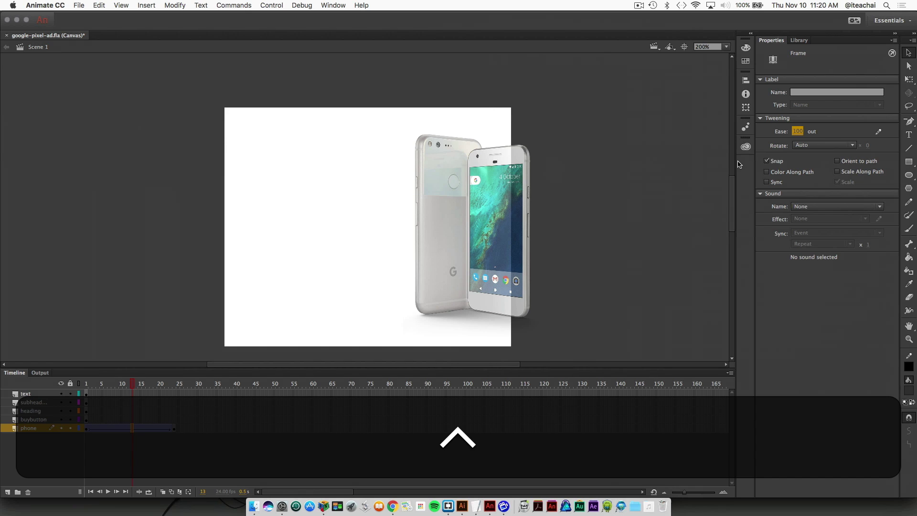
click(91, 491)
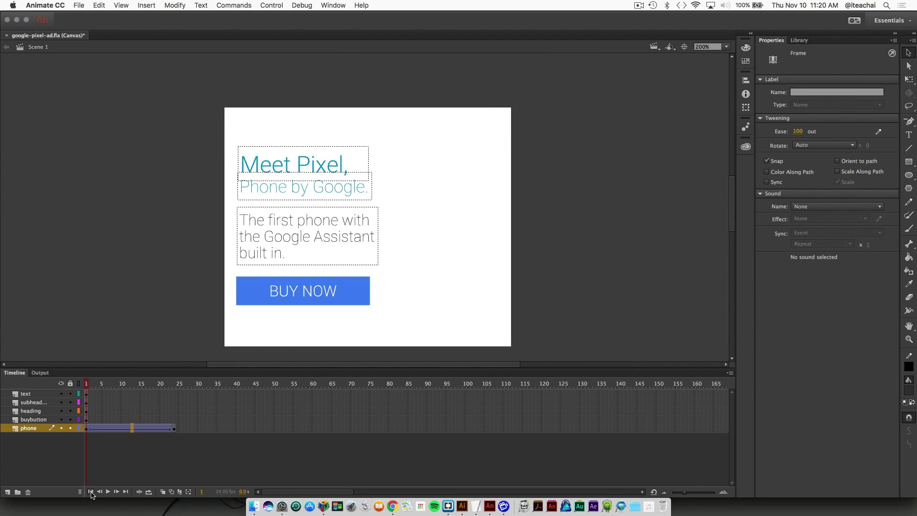
click(108, 492)
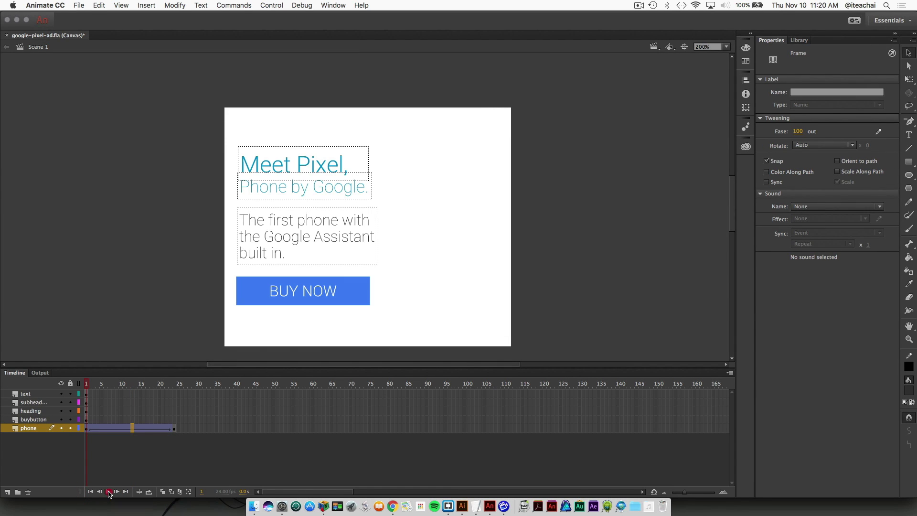